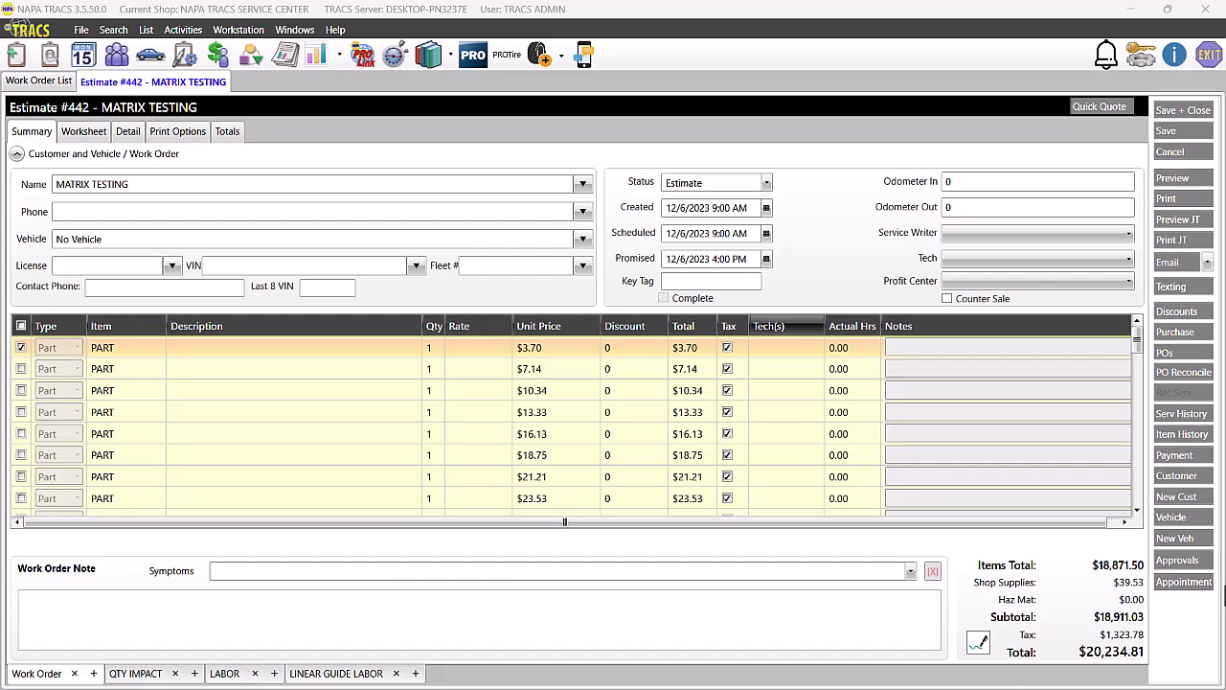
Step: Open the estimate's customer record, check the available customer types, and leave the record without saving
left_click(1179, 476)
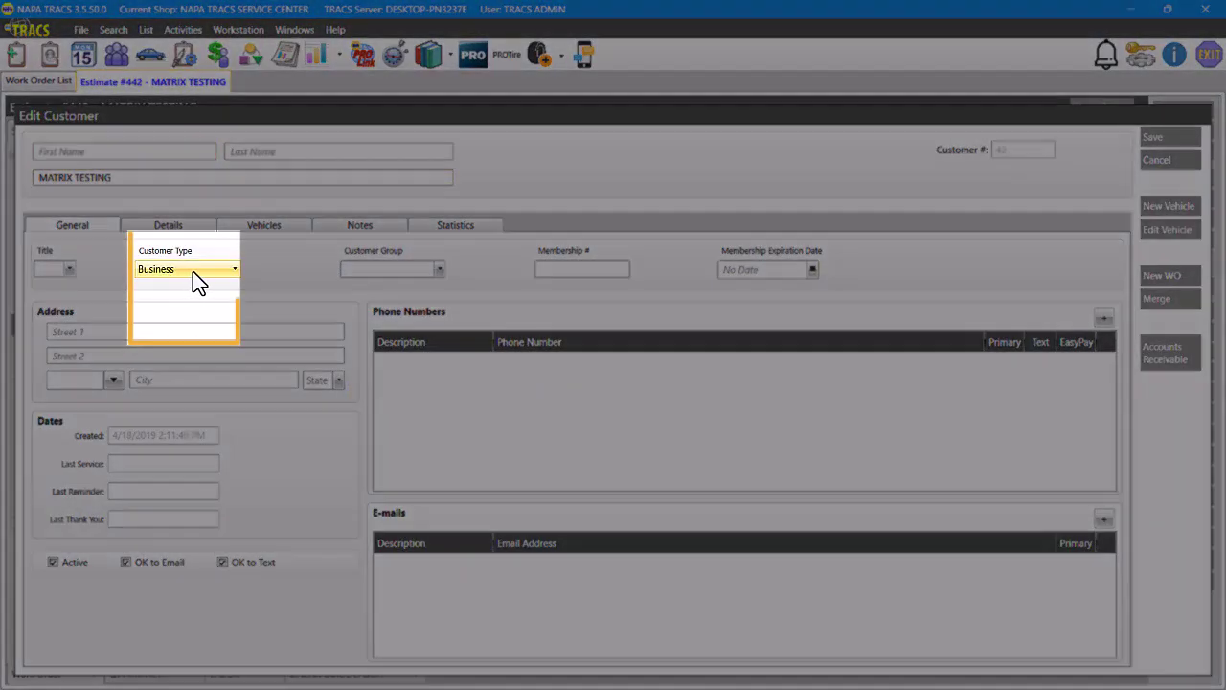
left_click(192, 271)
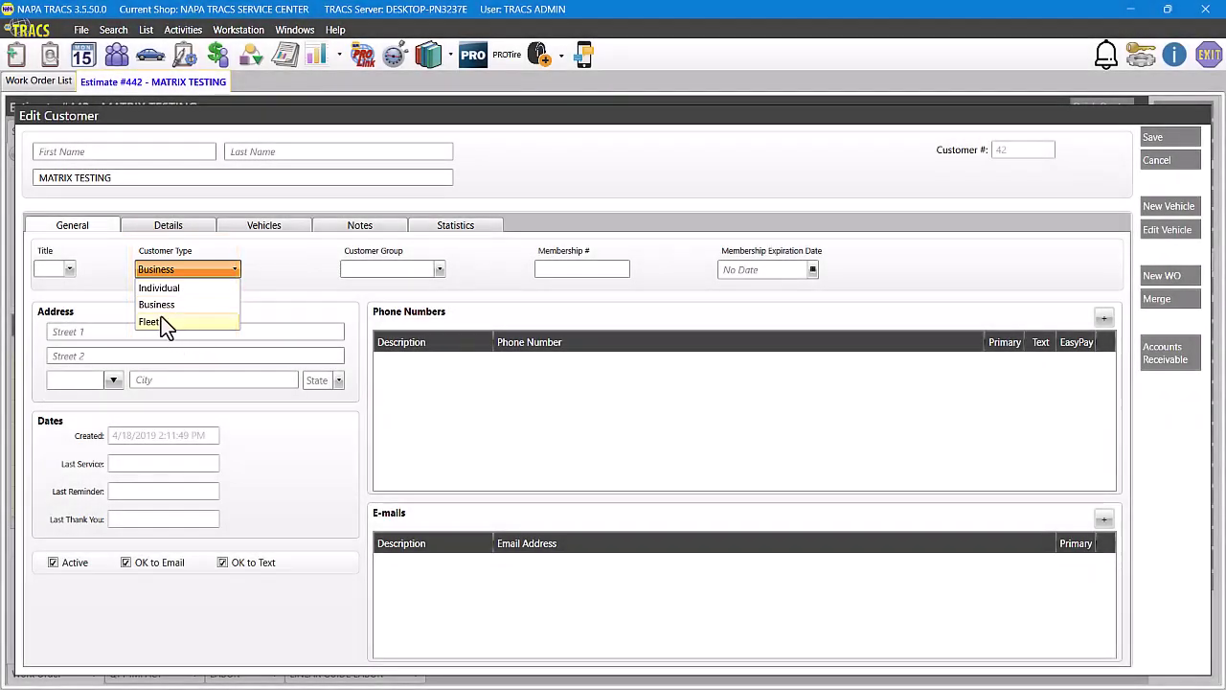
left_click(137, 177)
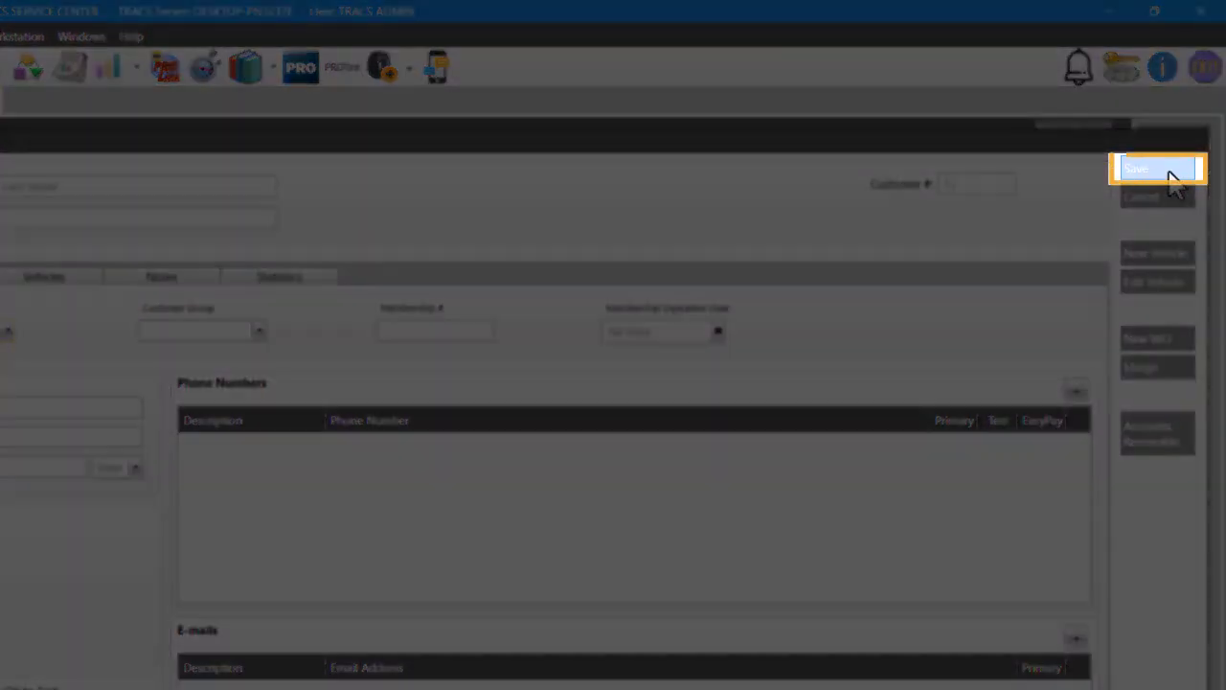
left_click(1175, 182)
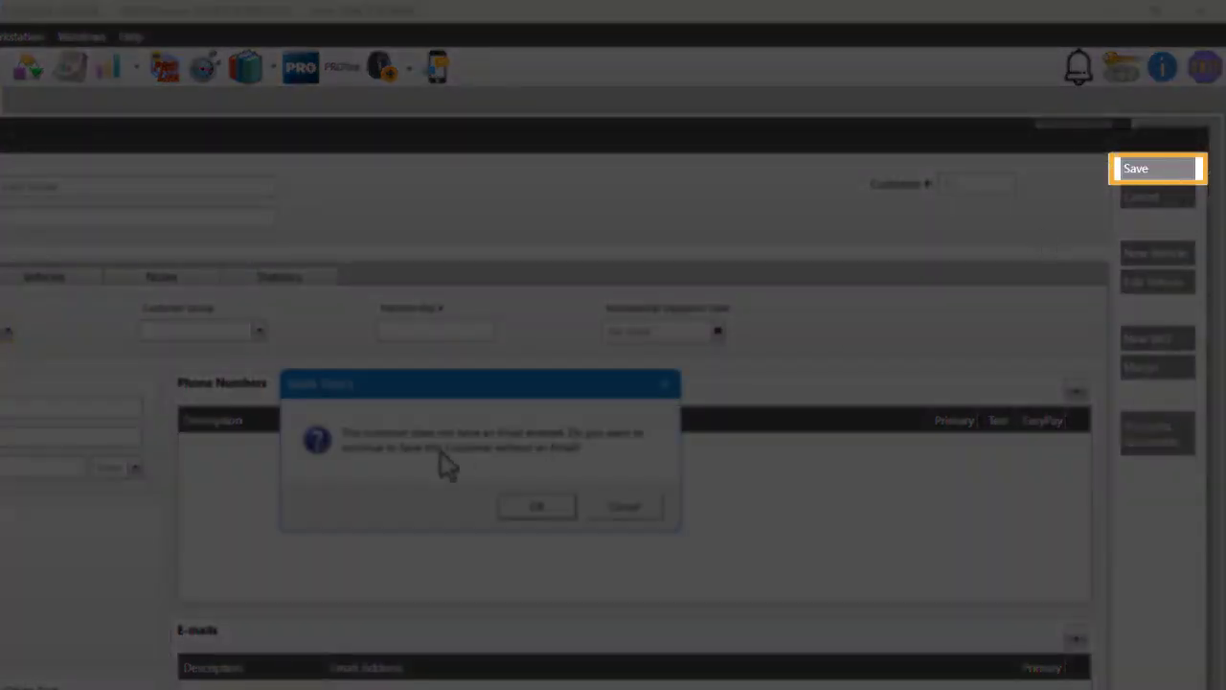
left_click(592, 510)
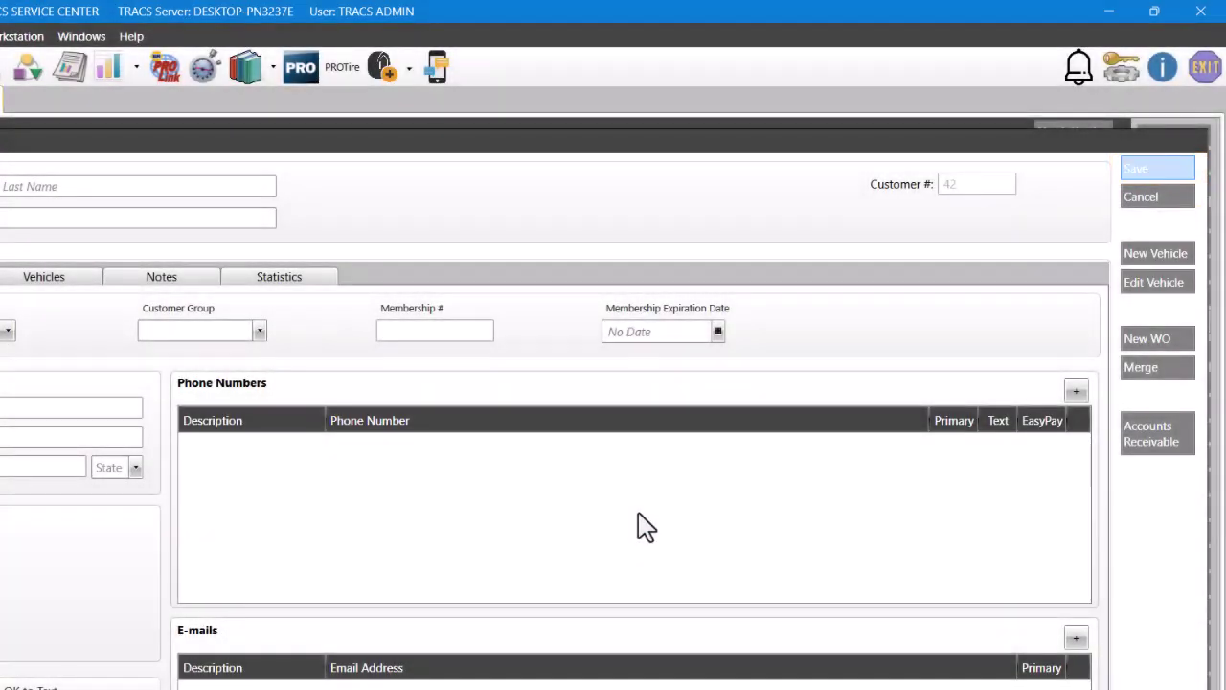
left_click(1168, 198)
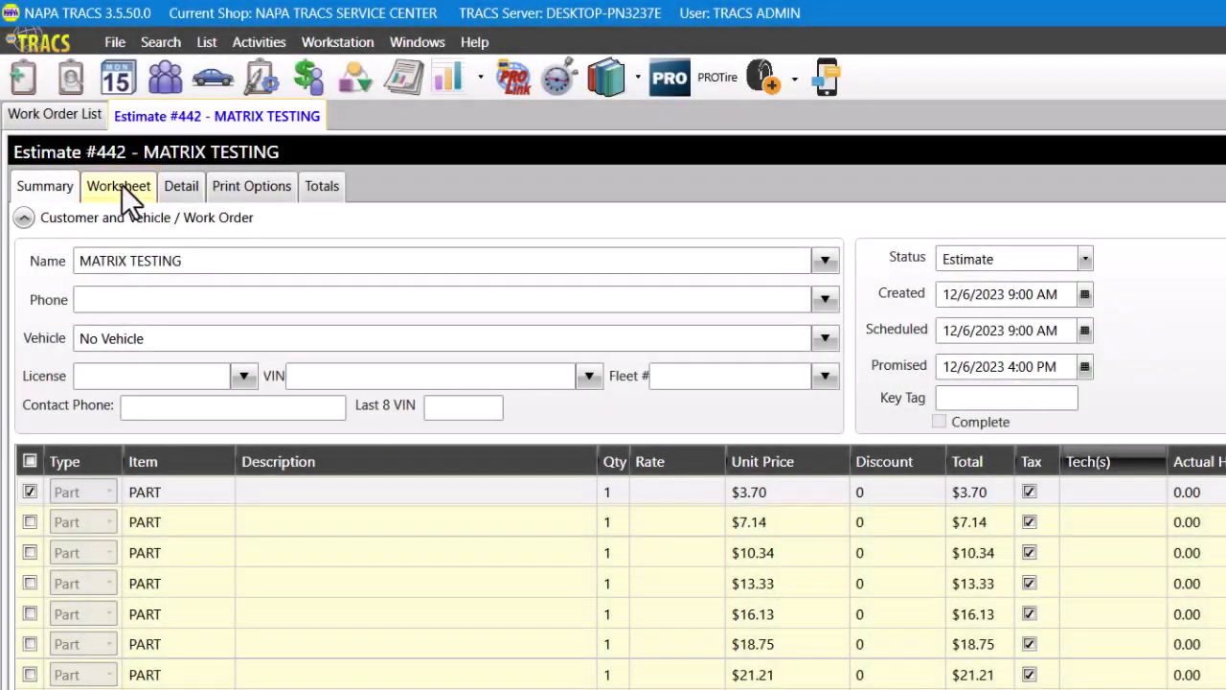
Step: Examine the cost, basis and profit percentages of the part lines in Estimate #442's profitability worksheet
left_click(122, 186)
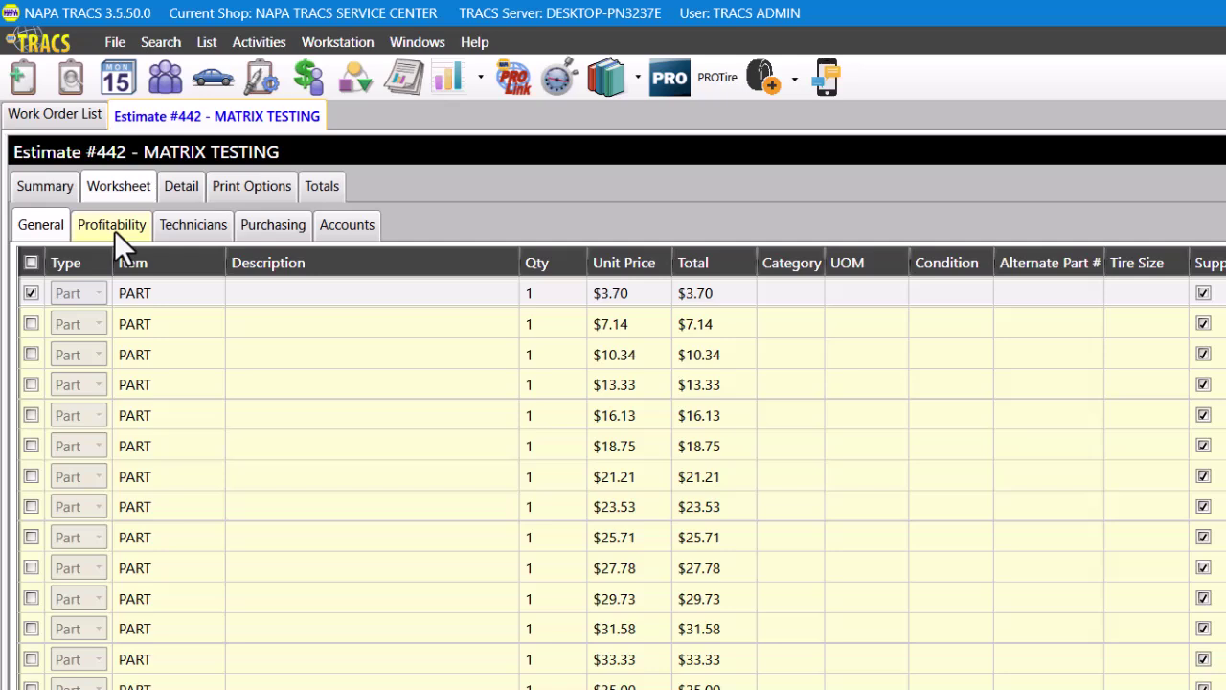
left_click(114, 230)
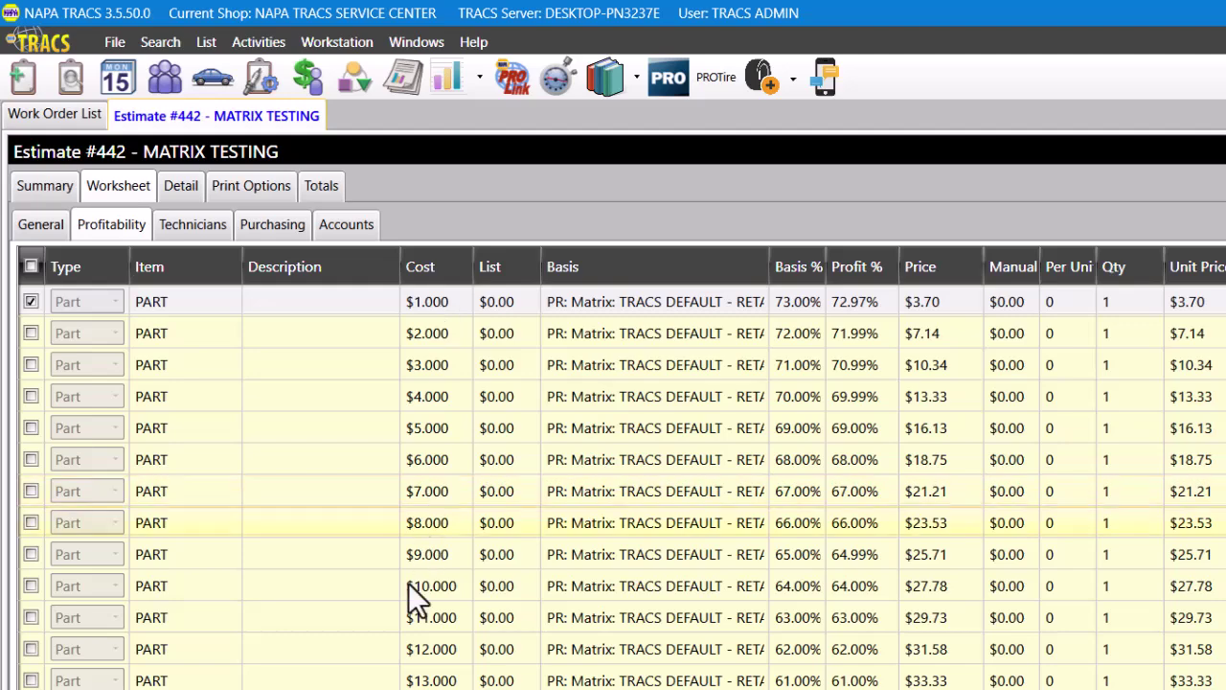
scroll(412, 676, "down", 3)
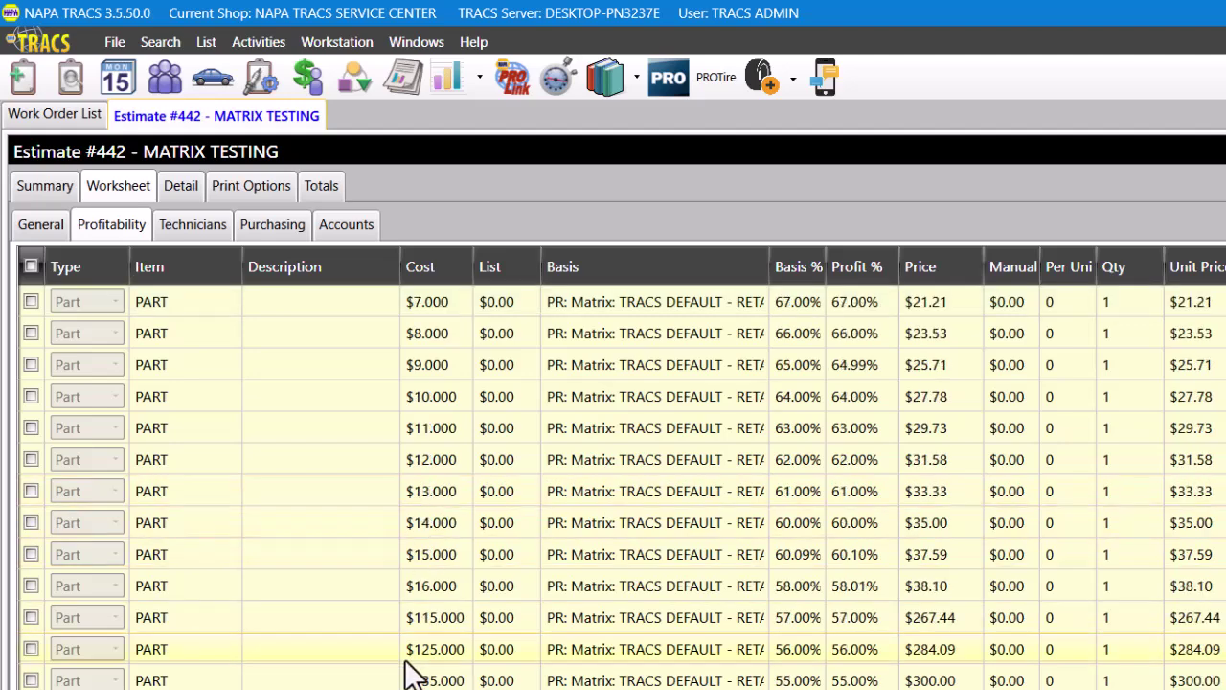
scroll(410, 666, "down", 2)
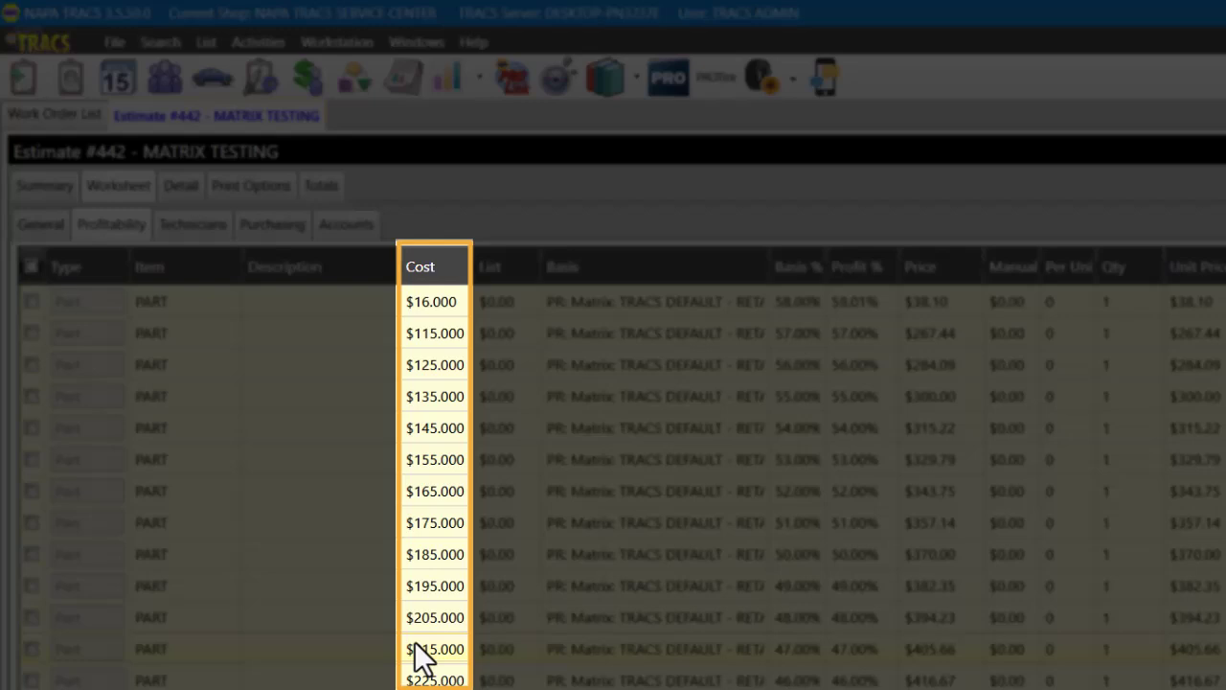
scroll(420, 659, "down", 6)
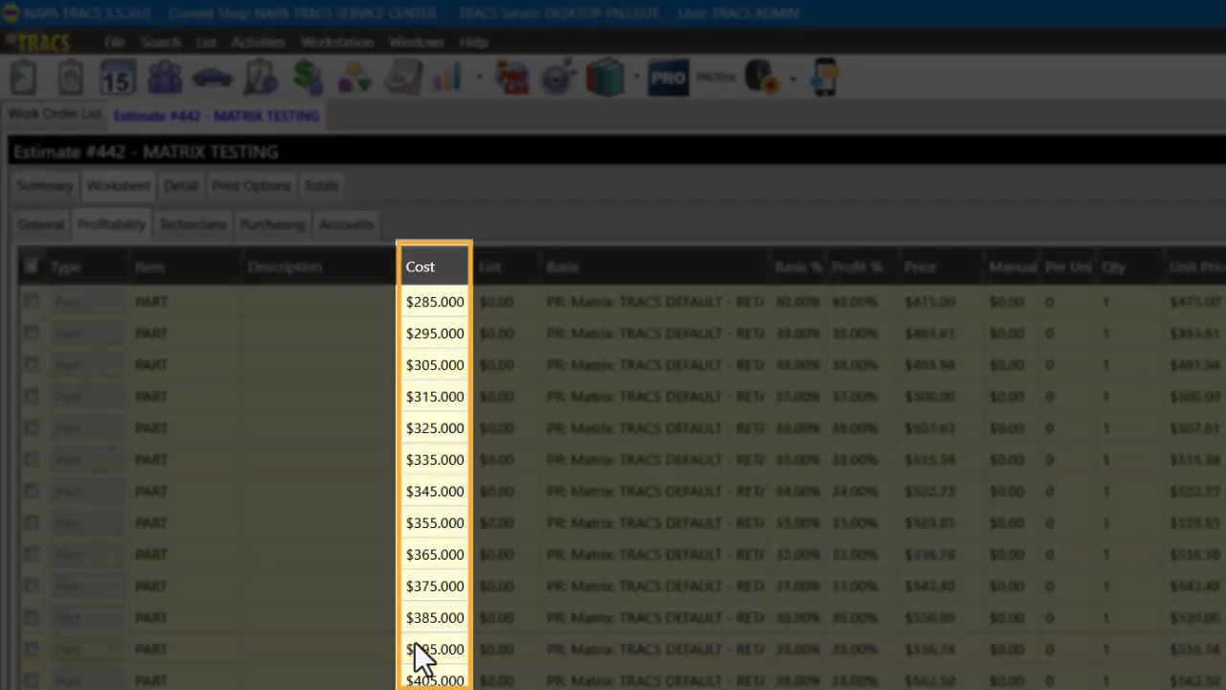
scroll(421, 659, "down", 1)
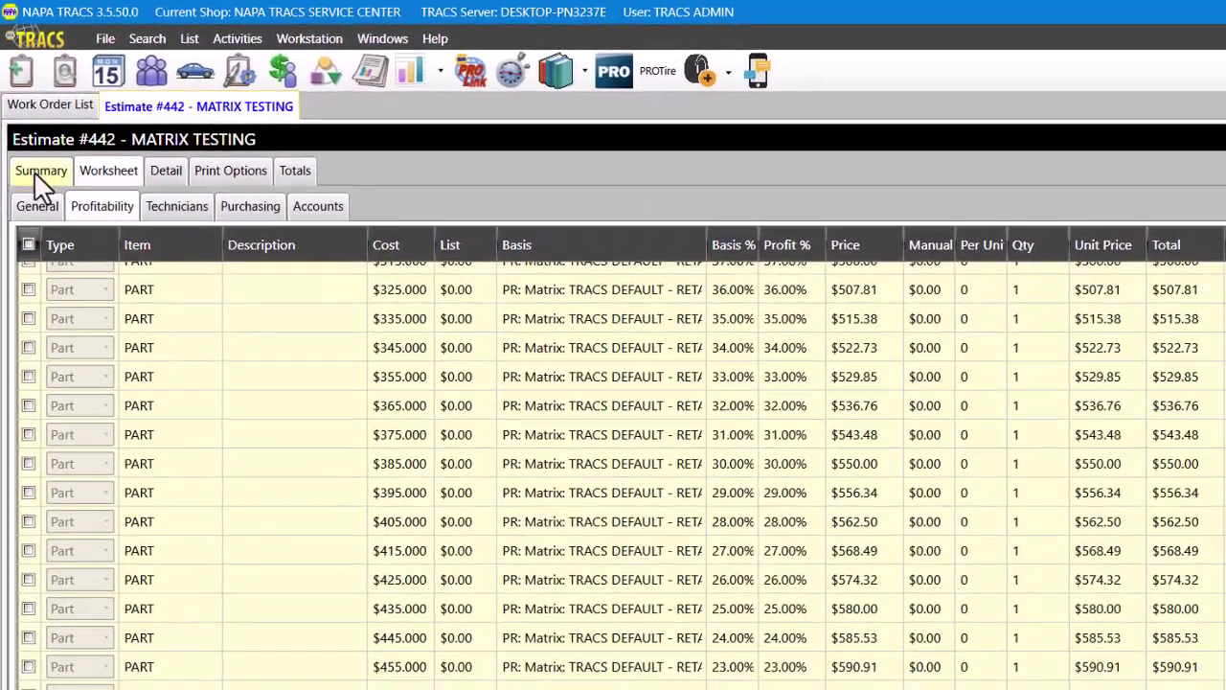
Step: Check the main estimate's summary and view its Work Order Profitability report, closing the report when done
left_click(42, 187)
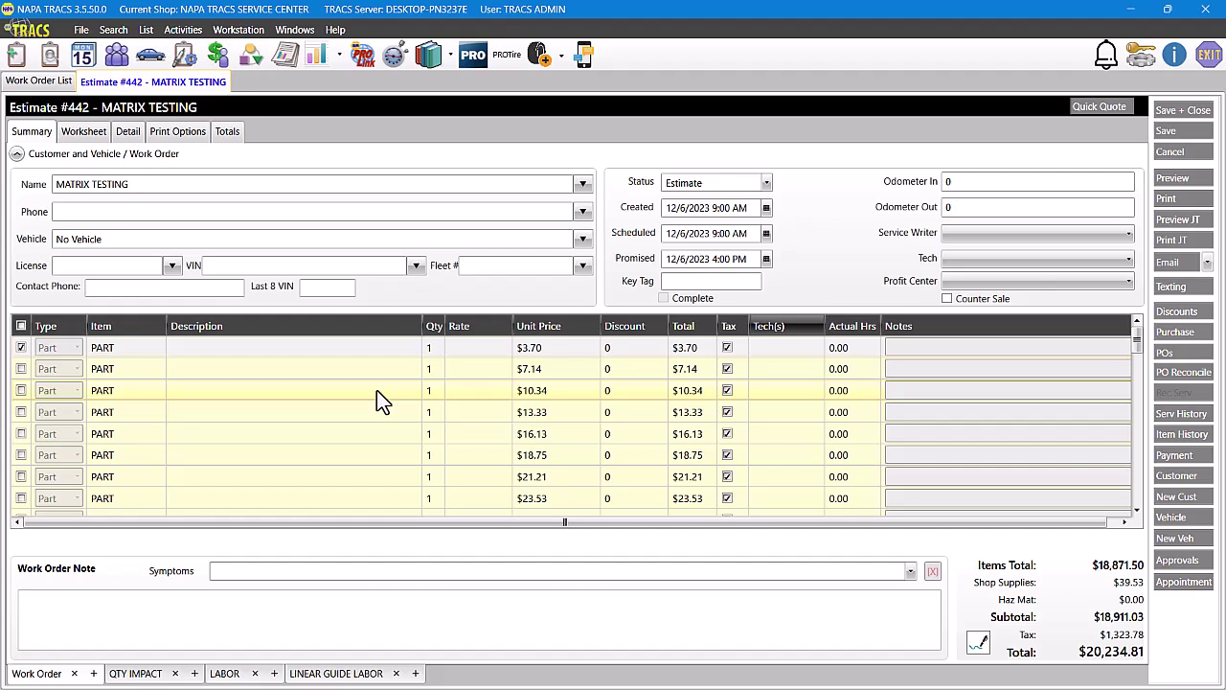
left_click(83, 134)
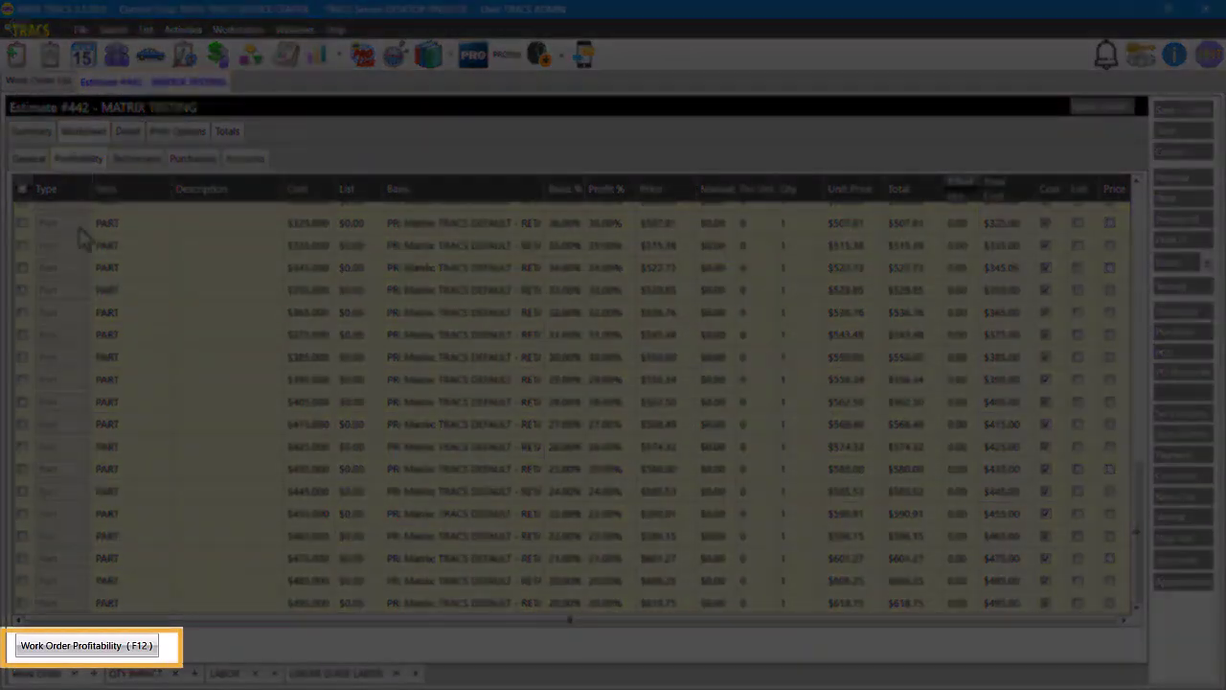
left_click(91, 647)
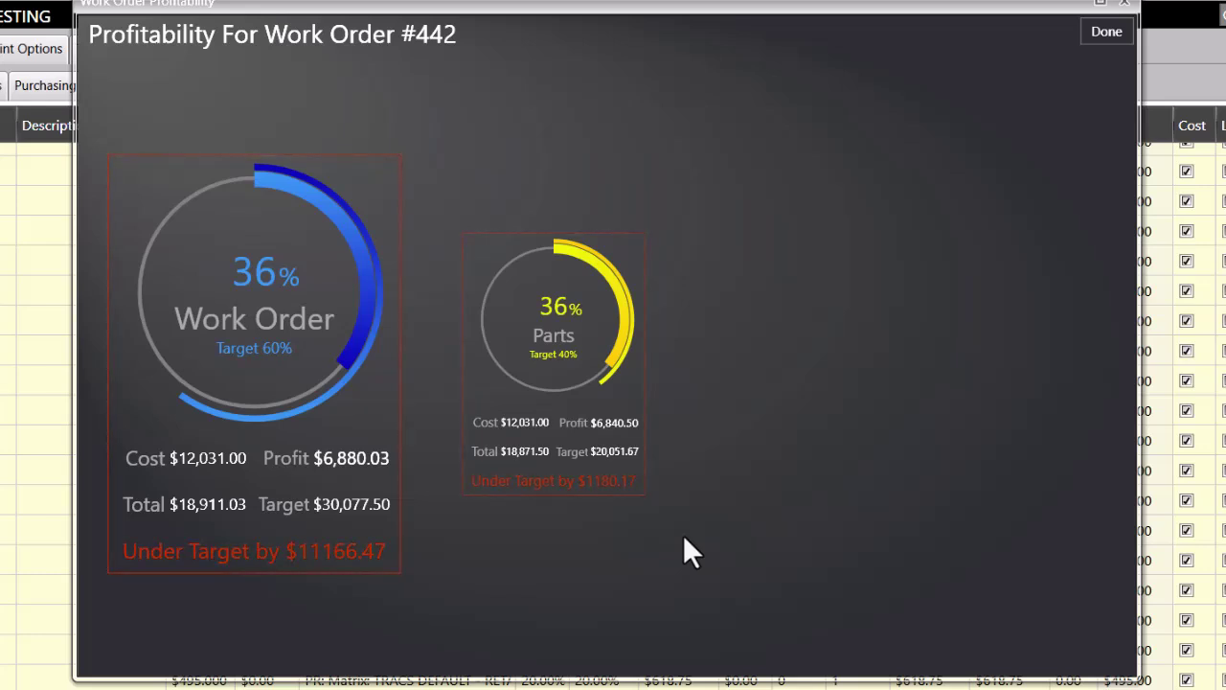
left_click(1107, 33)
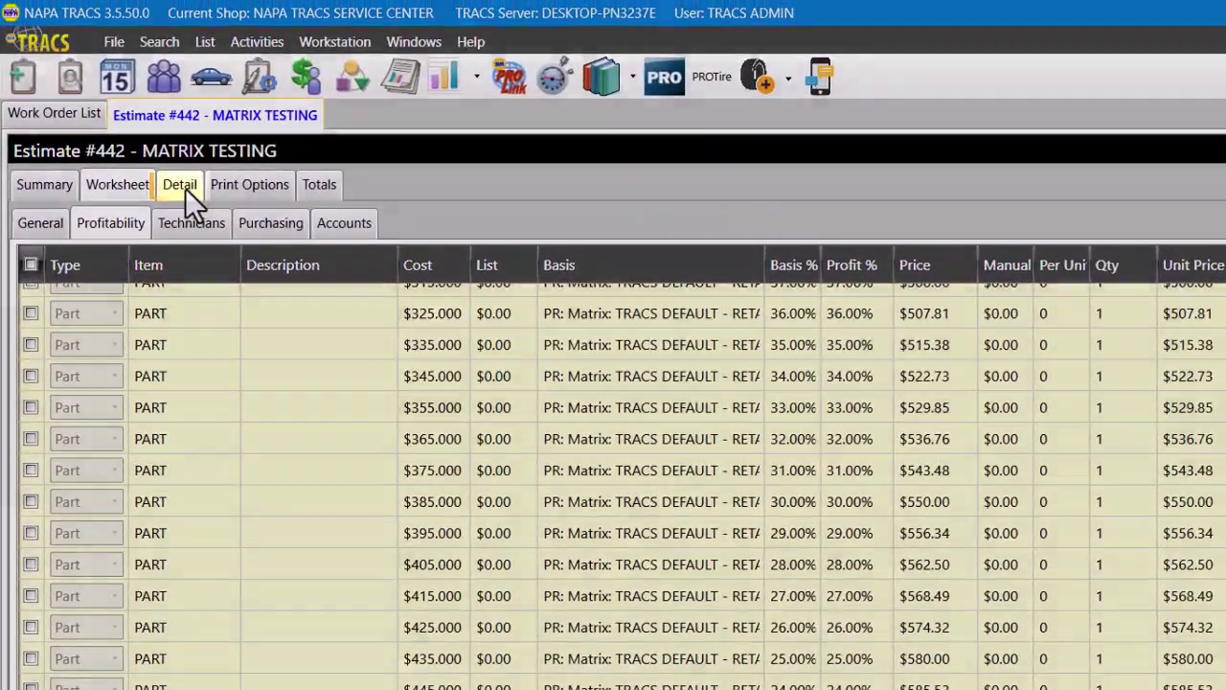
Step: Examine the pricing profile in the estimate details and the part quantities in the QTY IMPACT sub-estimate's summary
left_click(182, 186)
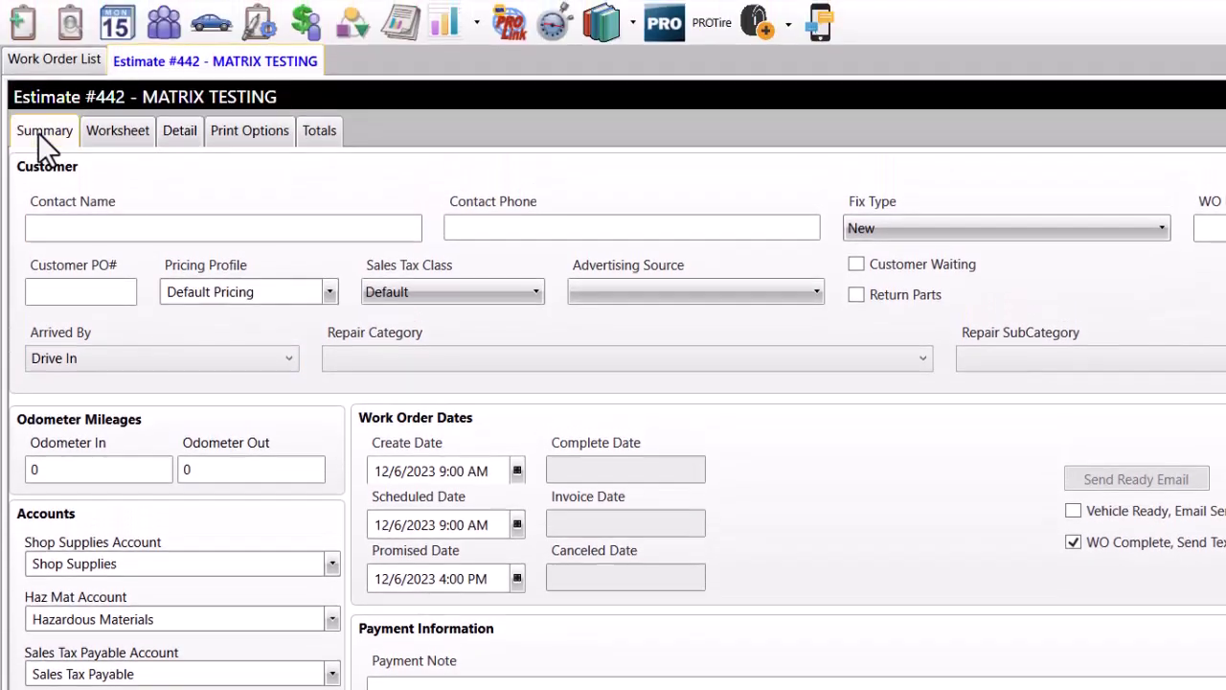
left_click(43, 161)
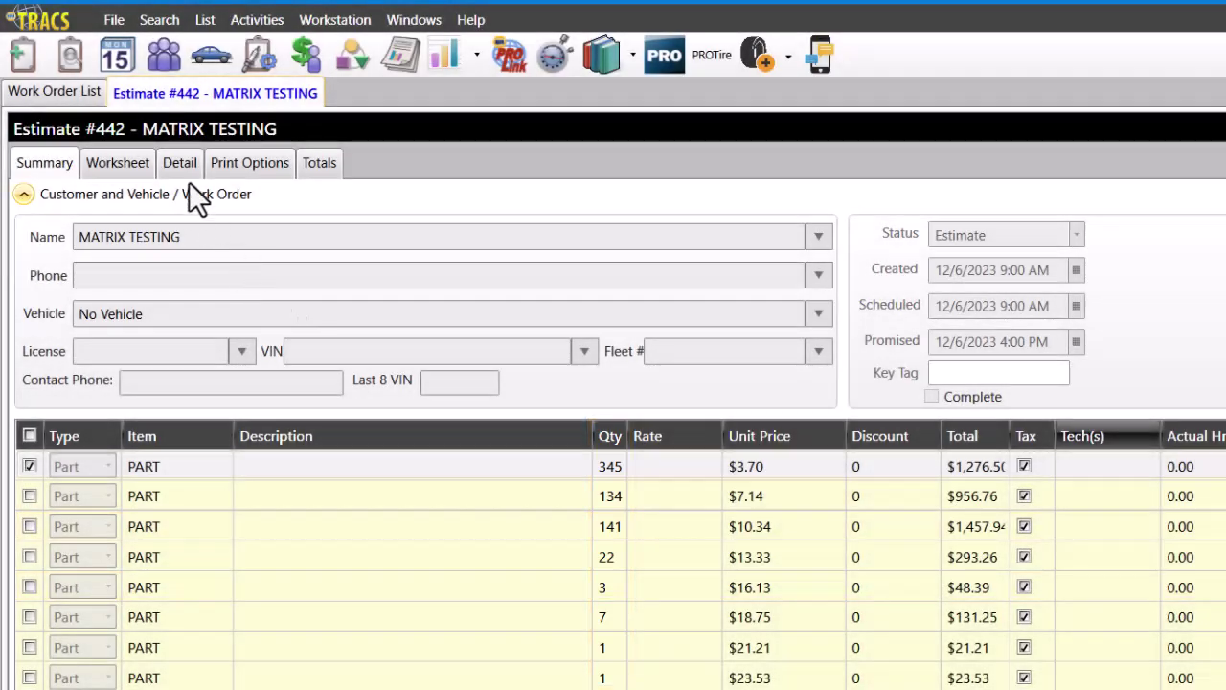
left_click(177, 165)
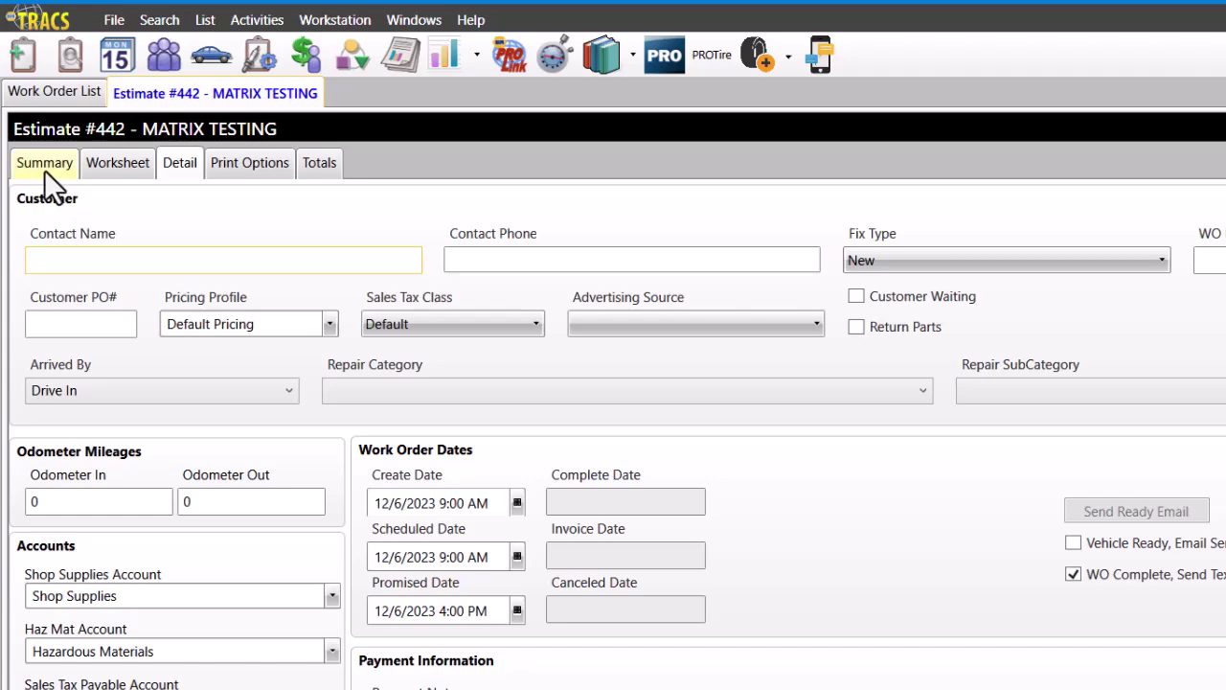
left_click(44, 170)
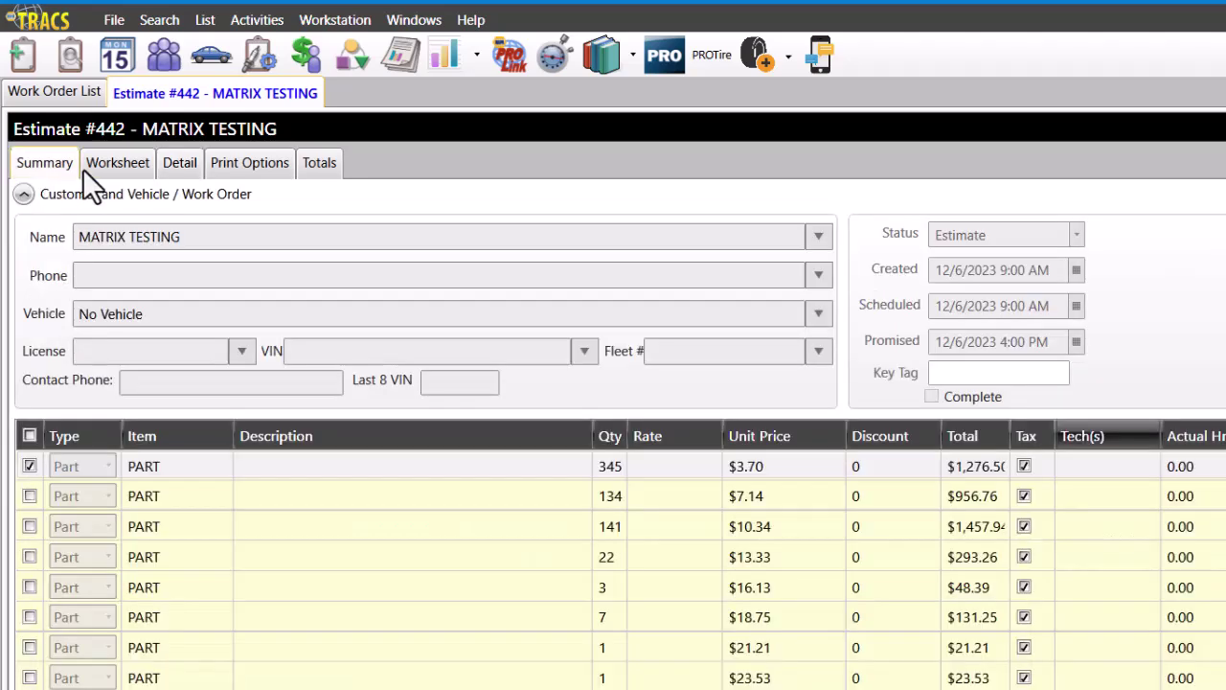
Step: Examine the part costs and profit percentages throughout the QTY IMPACT sub-estimate's profitability worksheet
left_click(133, 170)
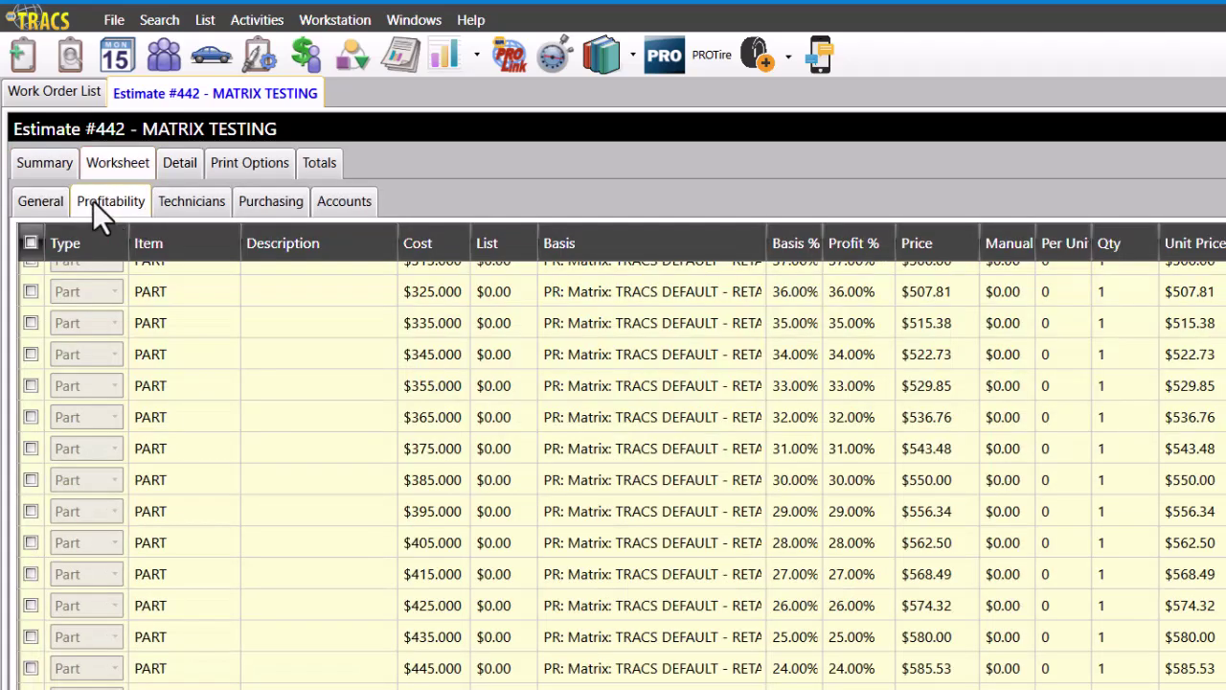
scroll(410, 379, "up", 5)
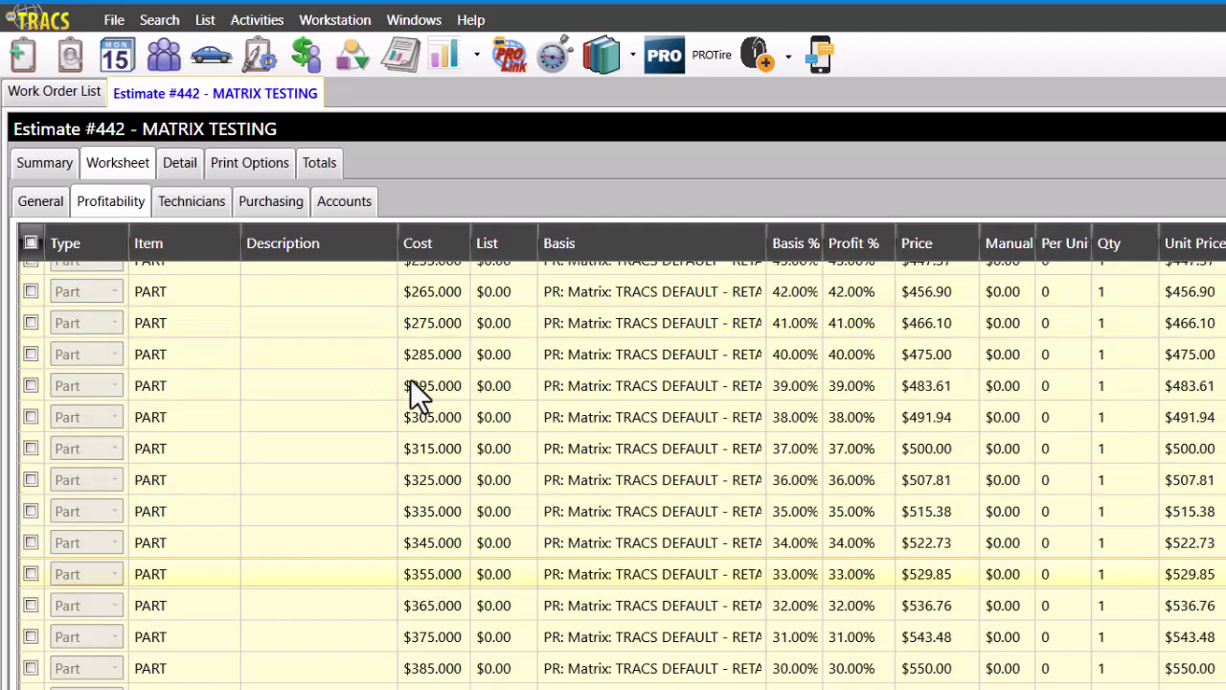
scroll(410, 379, "up", 6)
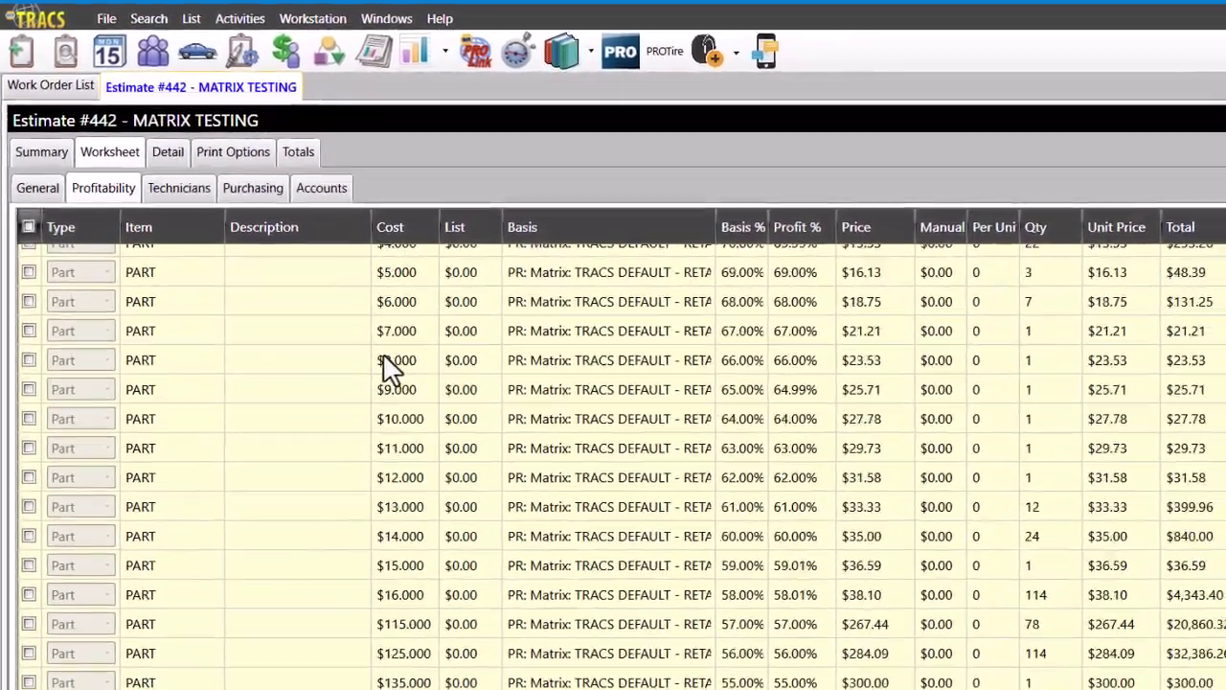
scroll(388, 367, "up", 2)
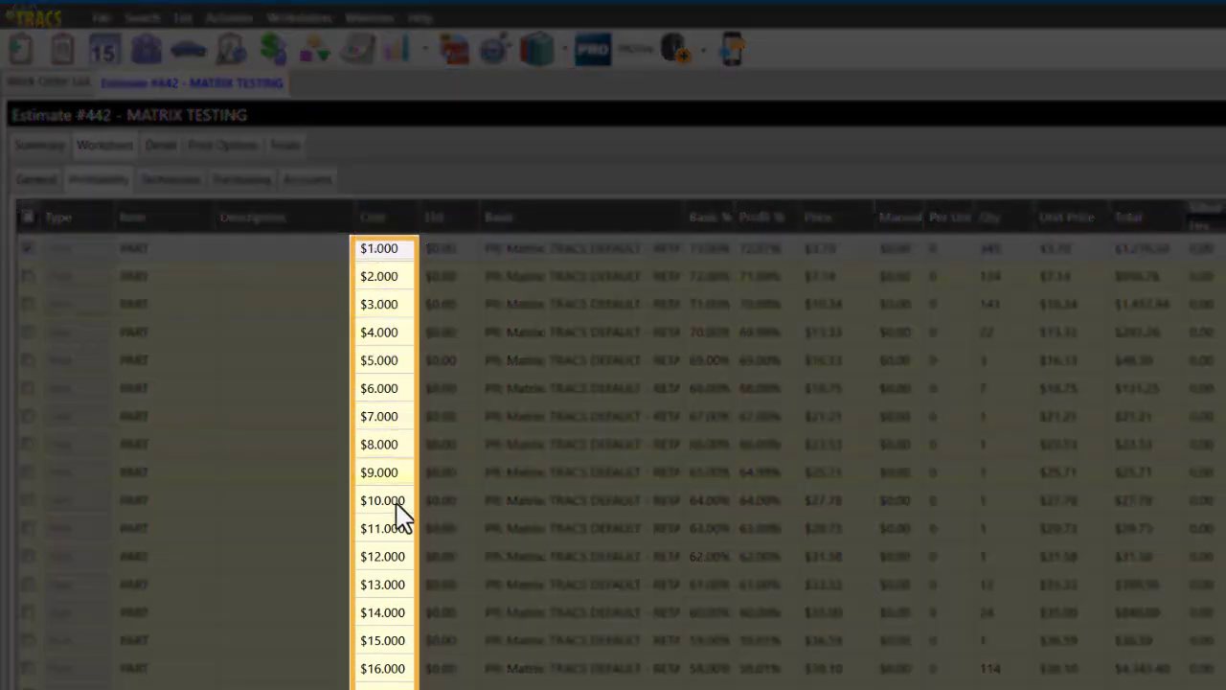
scroll(391, 675, "down", 5)
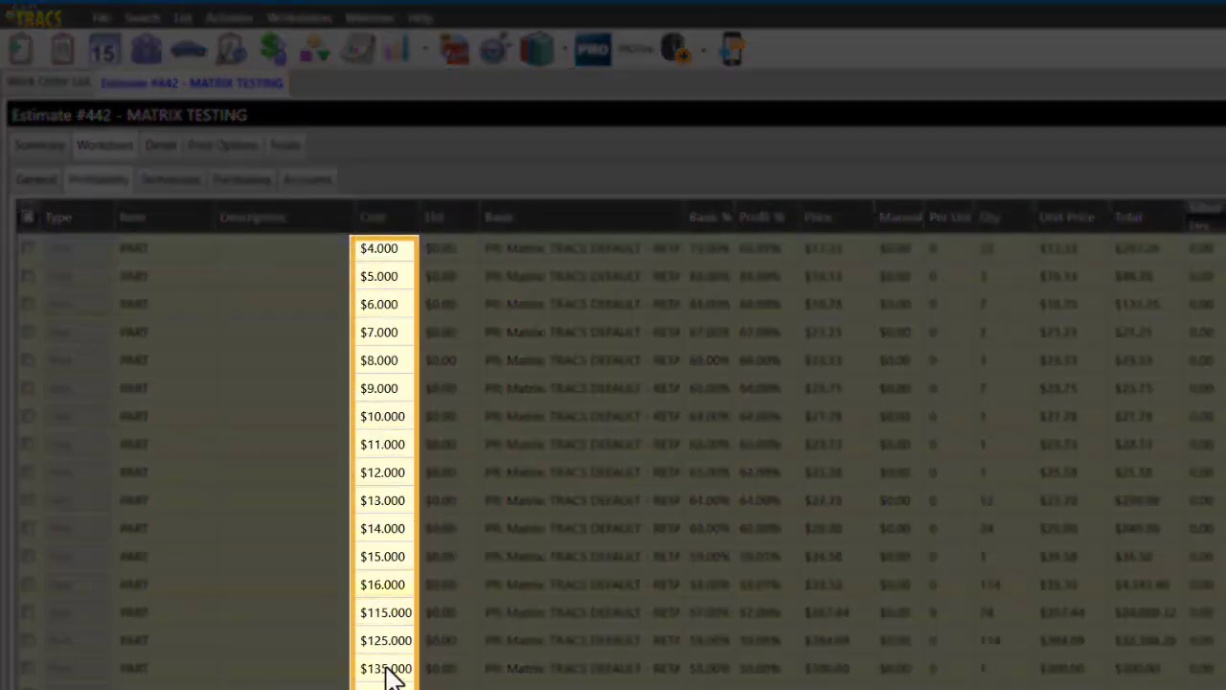
scroll(391, 676, "down", 3)
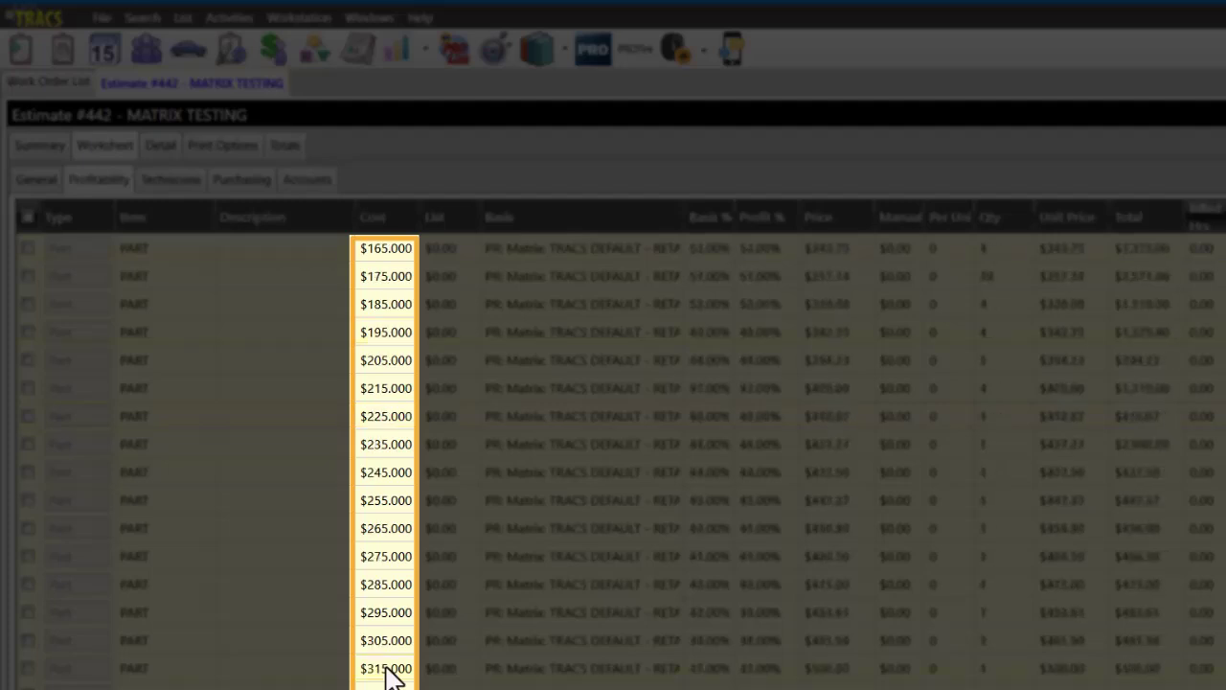
scroll(391, 676, "down", 2)
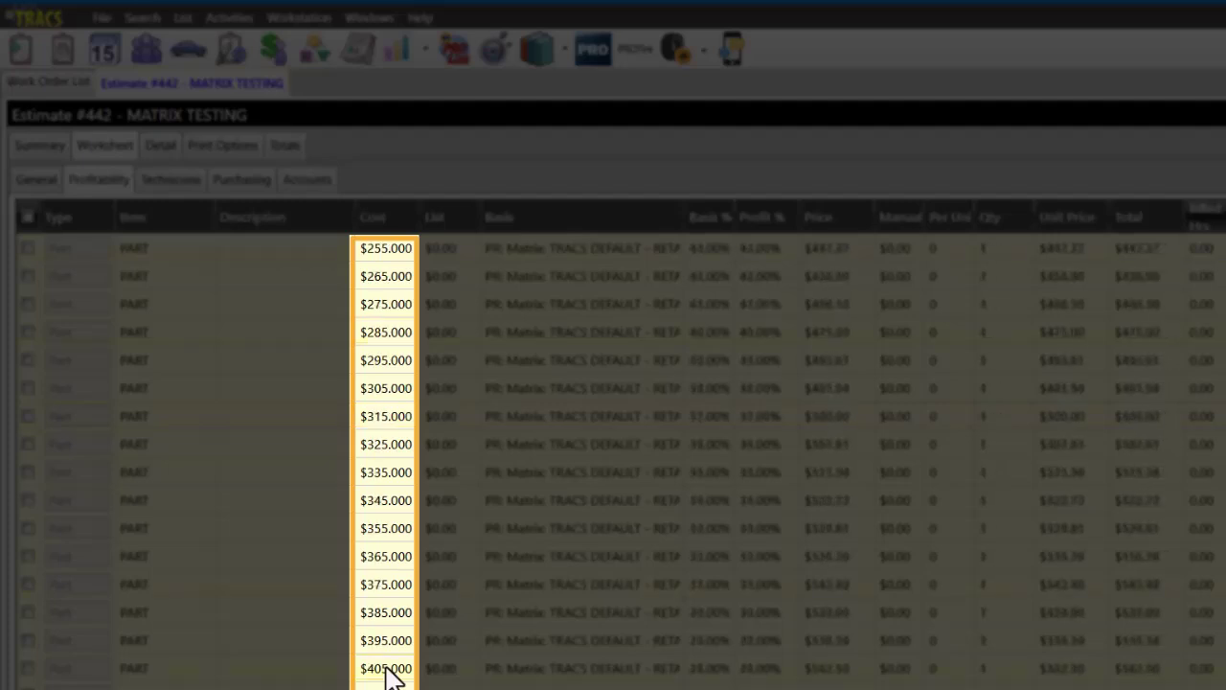
scroll(391, 675, "down", 2)
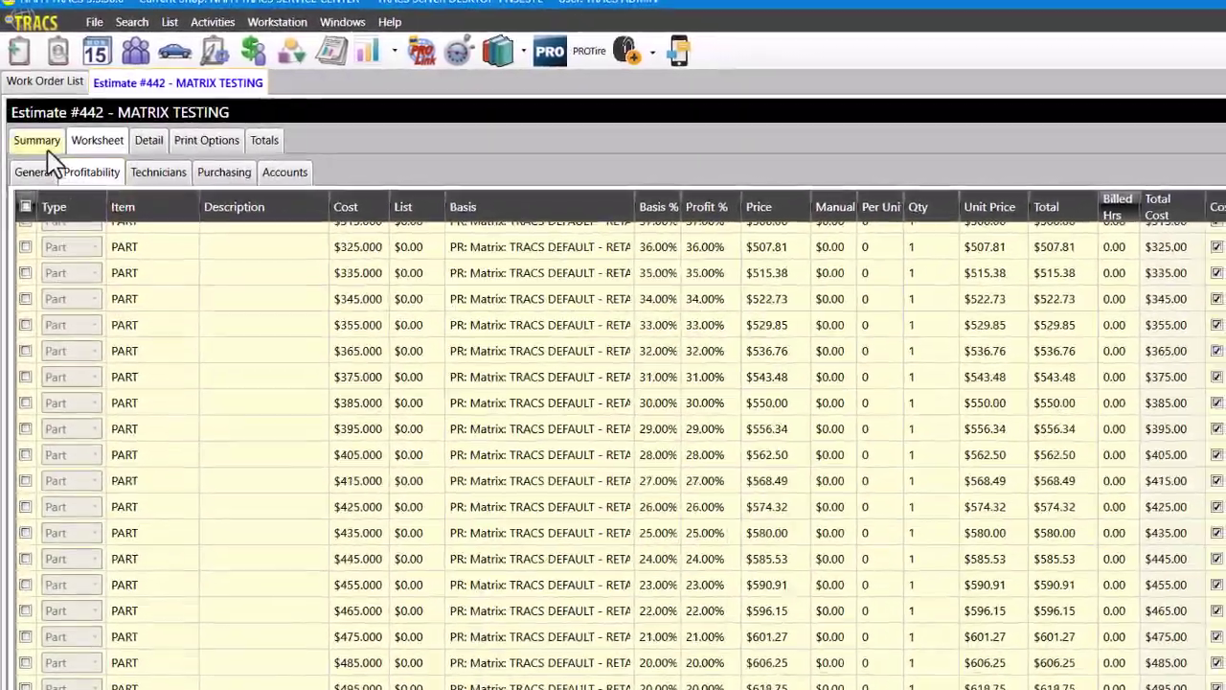
Step: Examine the total and the quantities of all part lines in the QTY IMPACT sub-estimate's summary
left_click(40, 146)
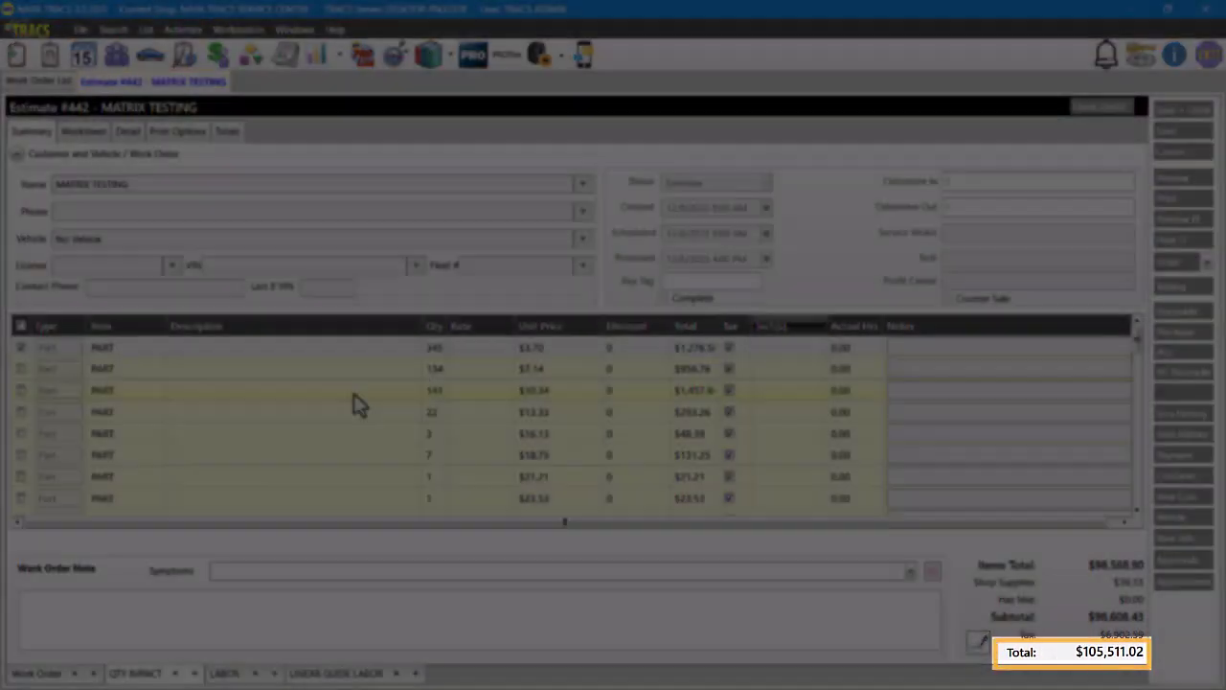
scroll(307, 432, "down", 2)
scroll(311, 444, "down", 1)
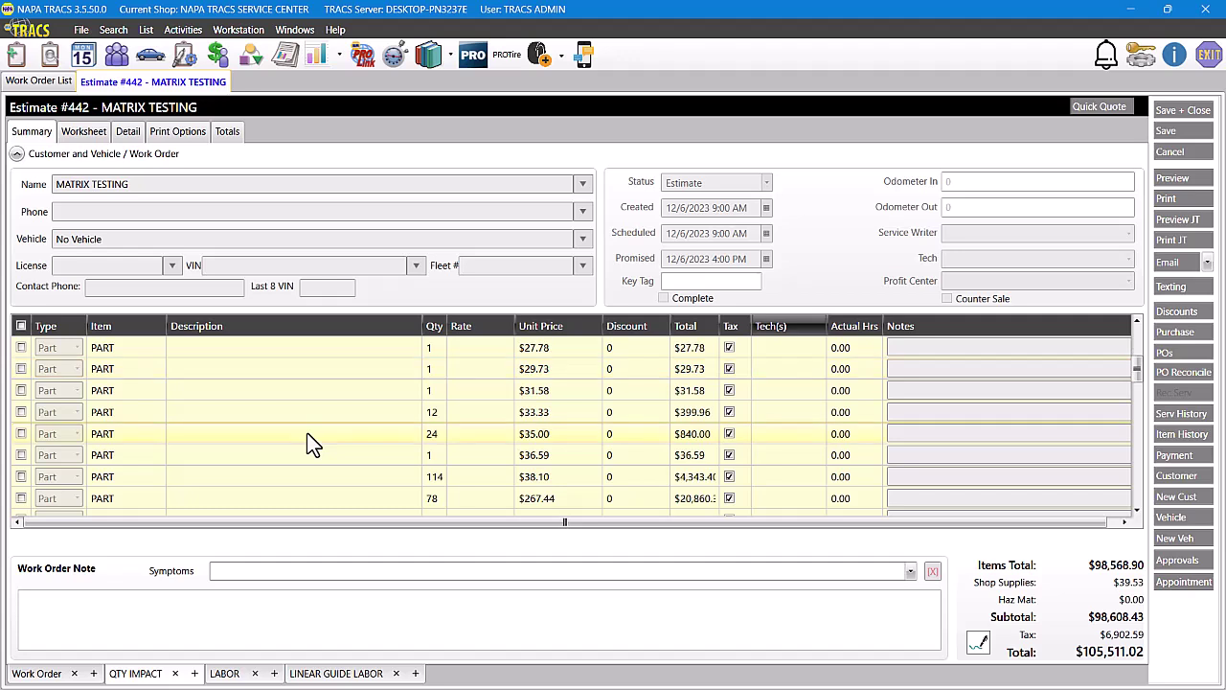
scroll(311, 444, "down", 1)
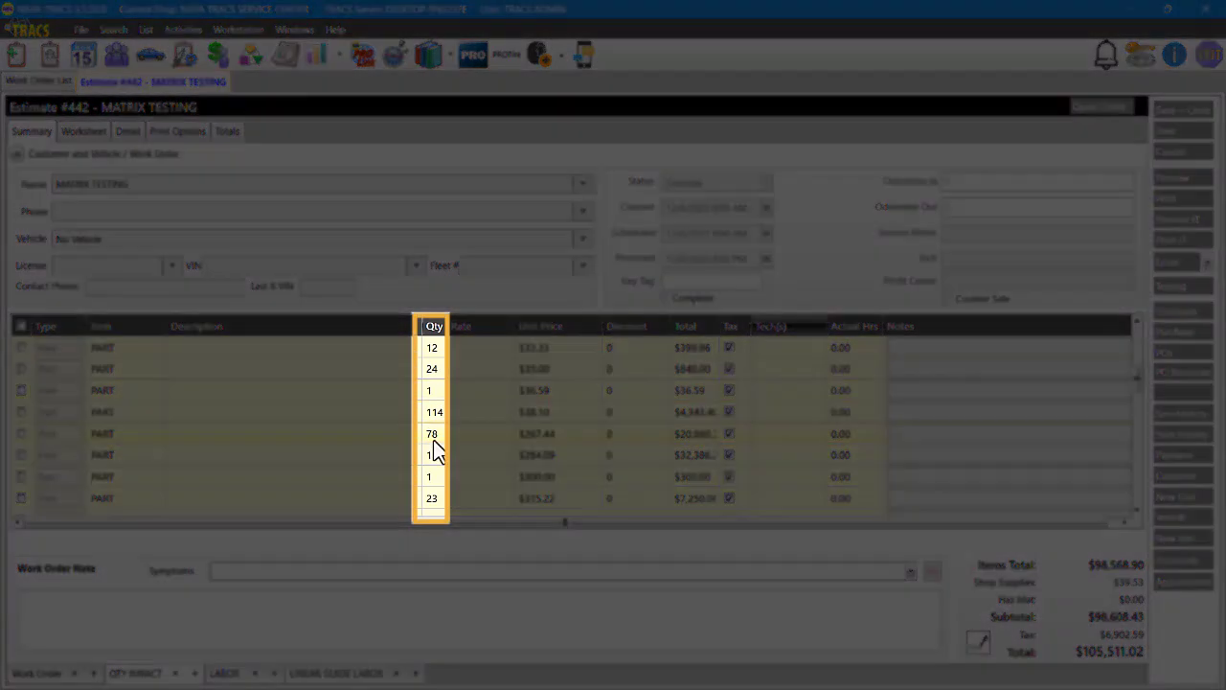
scroll(419, 420, "down", 10)
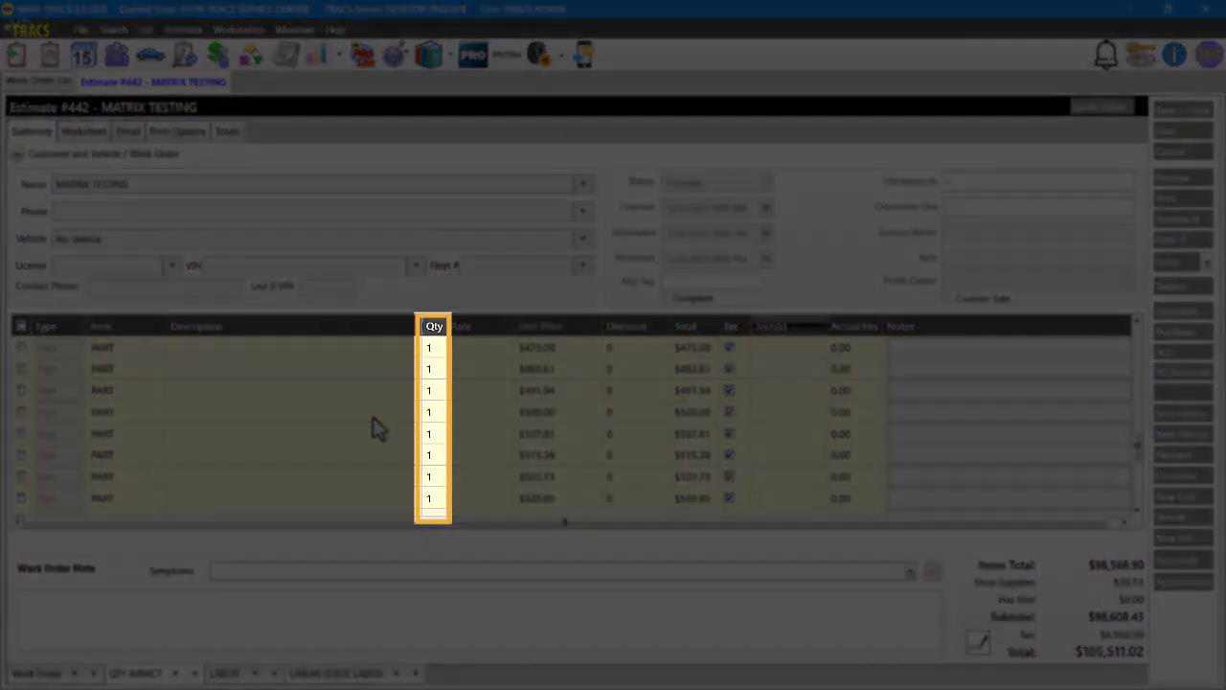
scroll(374, 420, "down", 4)
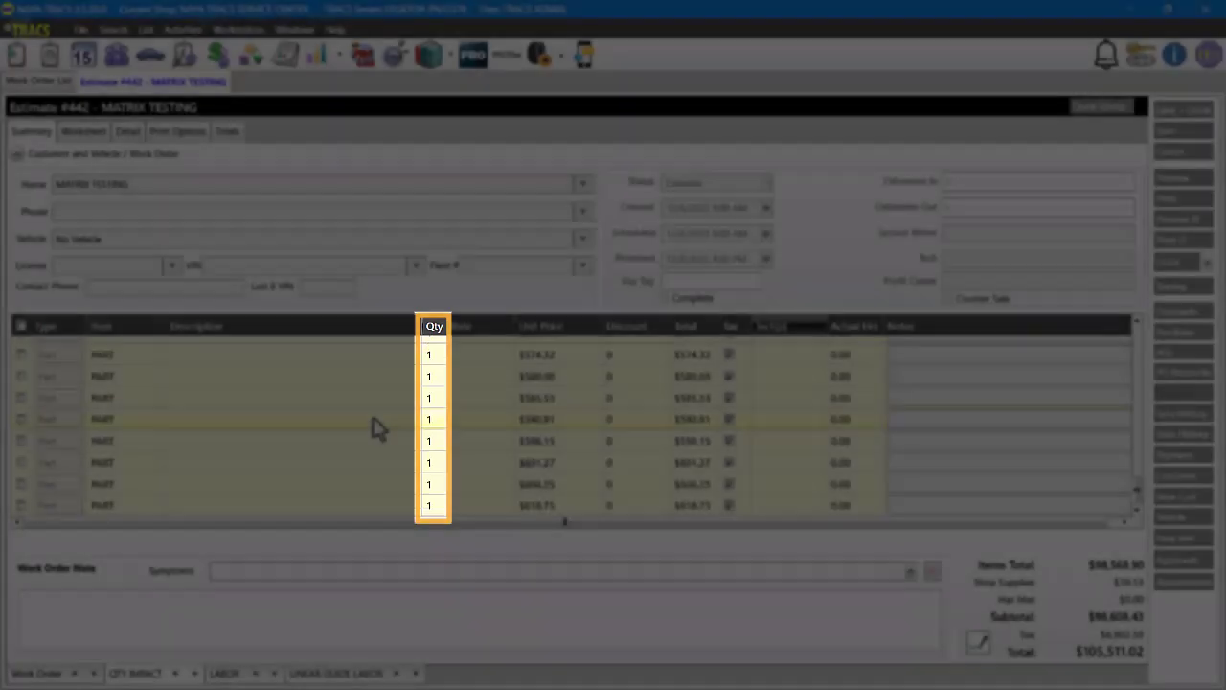
scroll(473, 479, "down", 3)
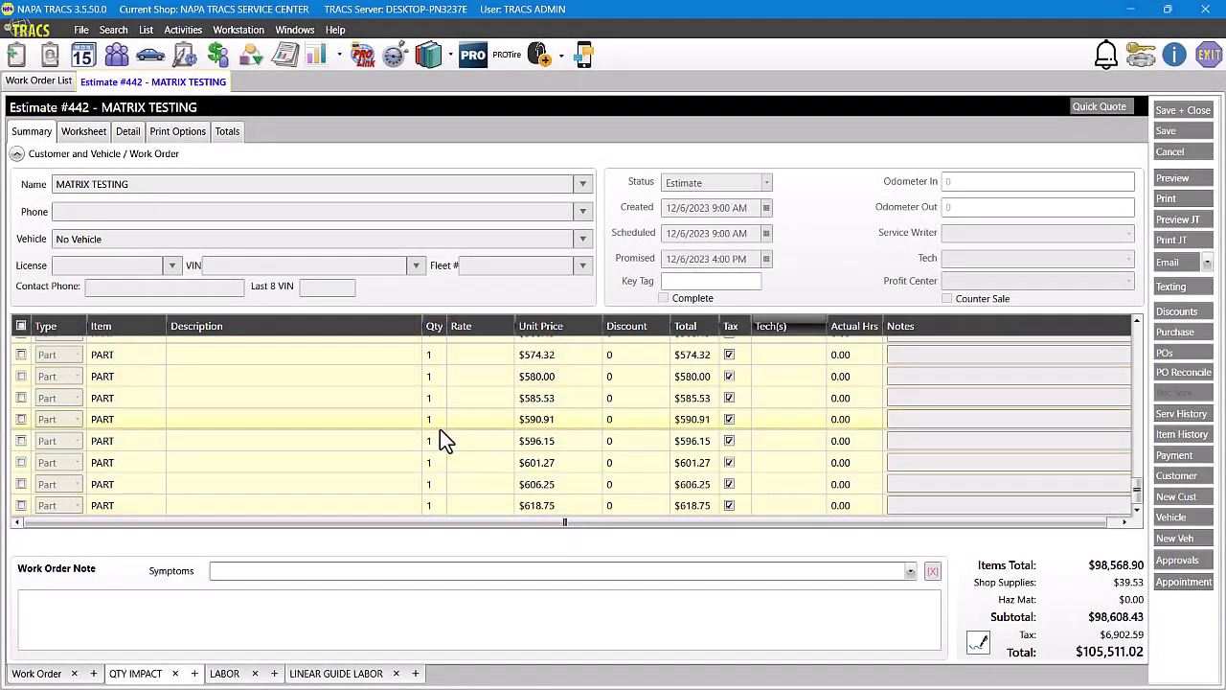
scroll(439, 441, "up", 6)
scroll(440, 431, "up", 10)
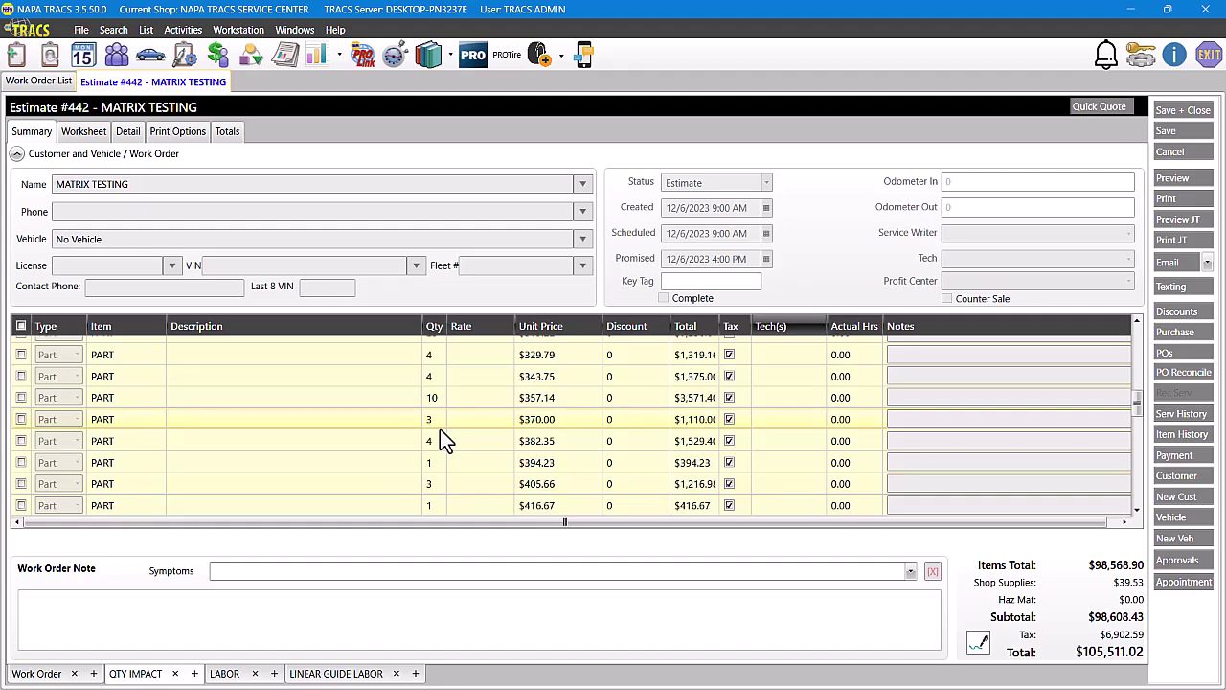
scroll(441, 429, "up", 3)
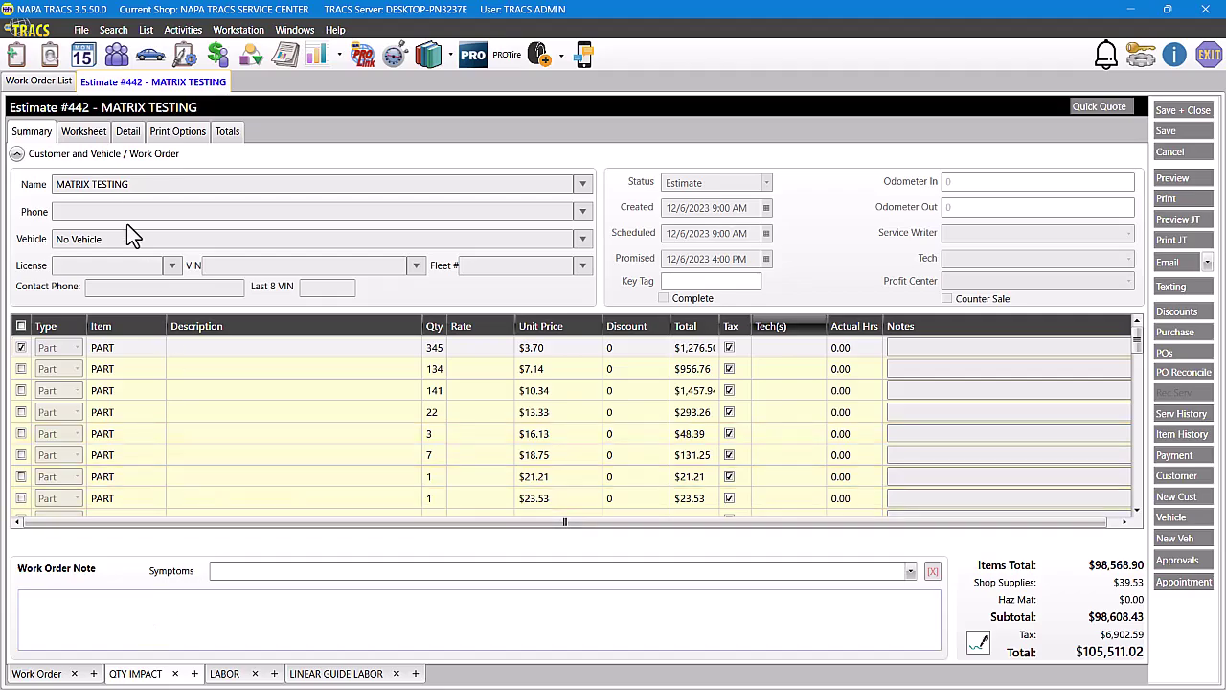
Step: Display the Work Order Profitability report for the QTY IMPACT sub-estimate
left_click(85, 131)
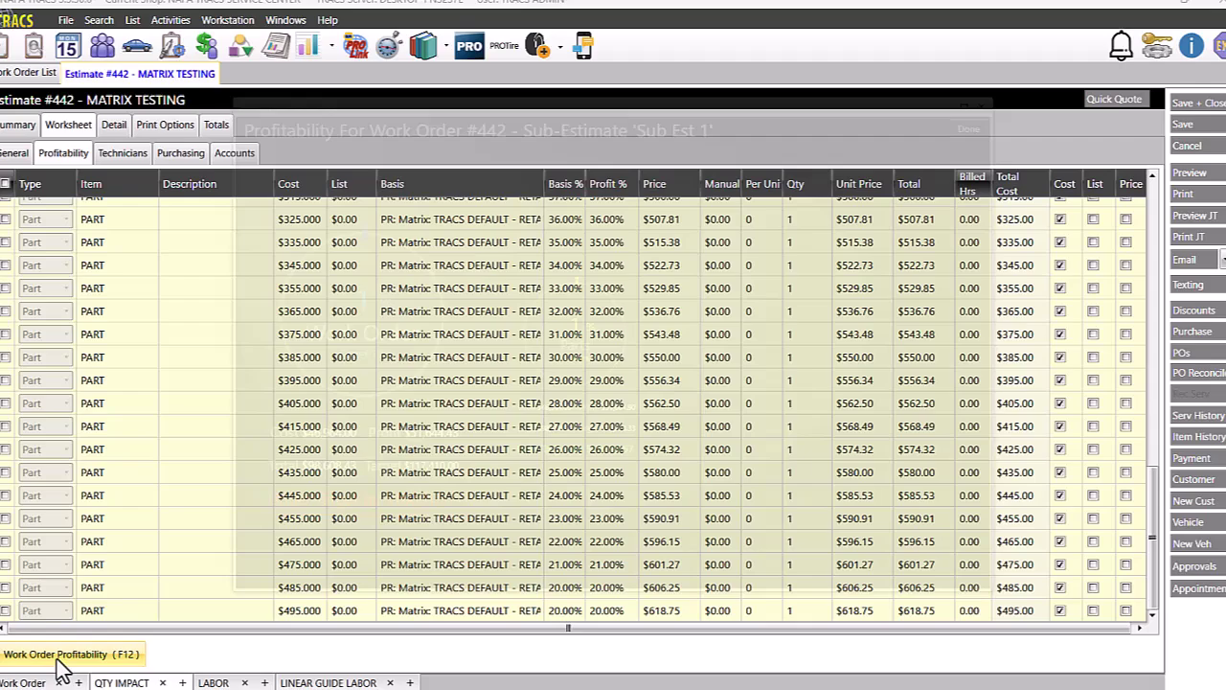
left_click(76, 645)
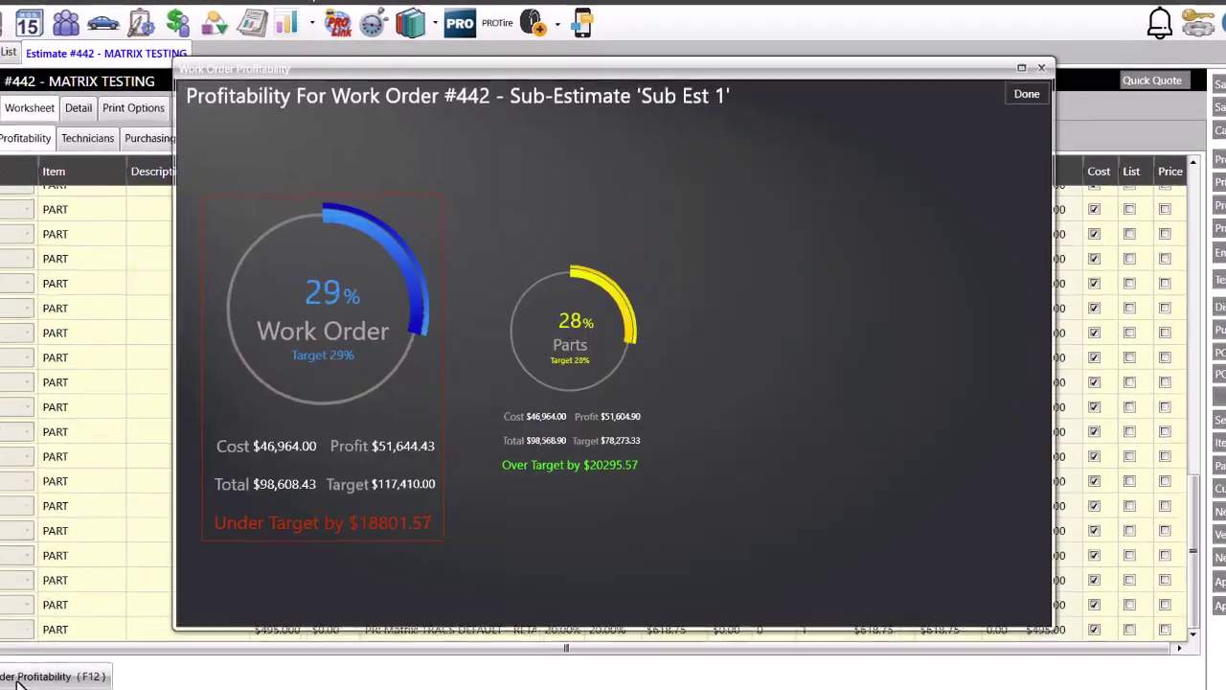